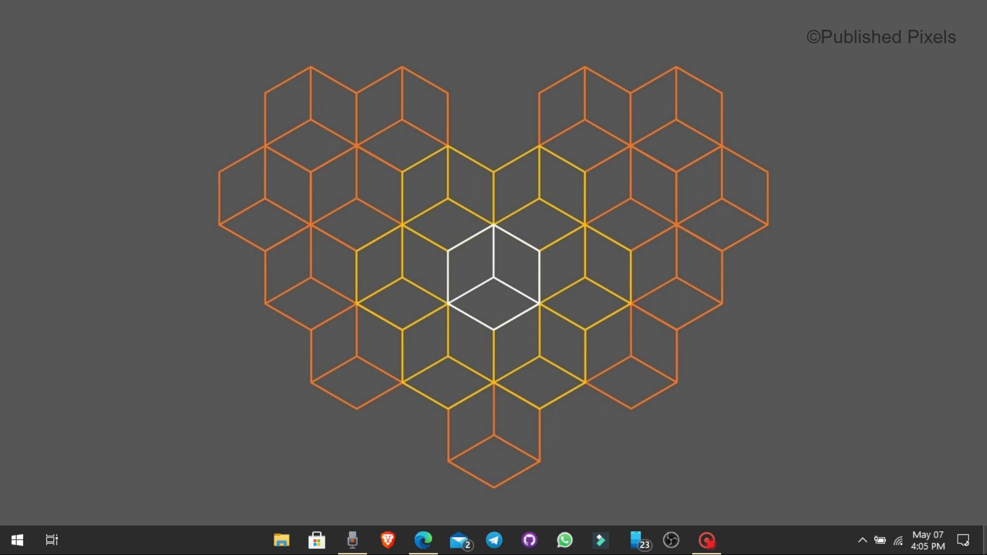
# - Bring the Edge window showing Gmail's empty Drafts folder to the front
pyautogui.click(421, 538)
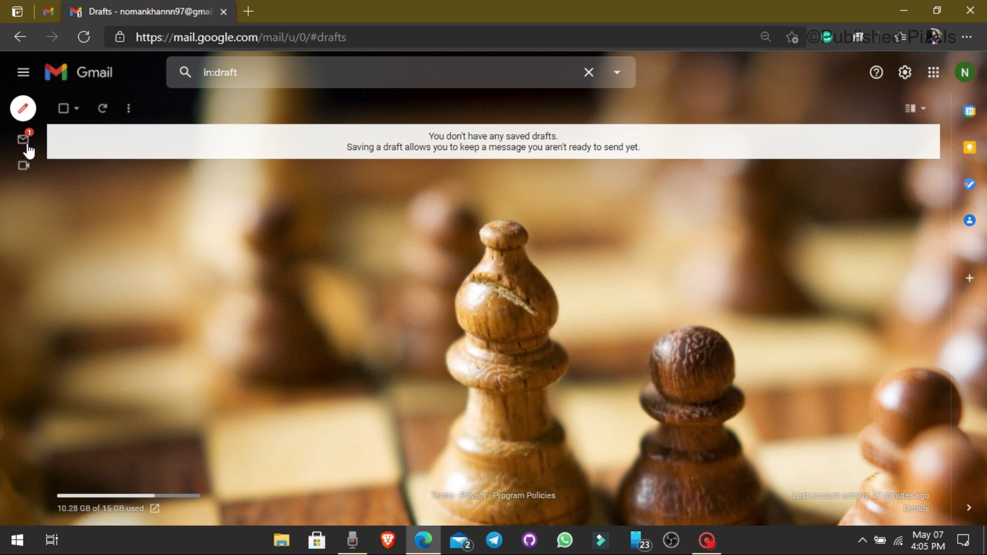
# - Start a new blank message with Compose from the expanded left rail
pyautogui.moveTo(24, 117)
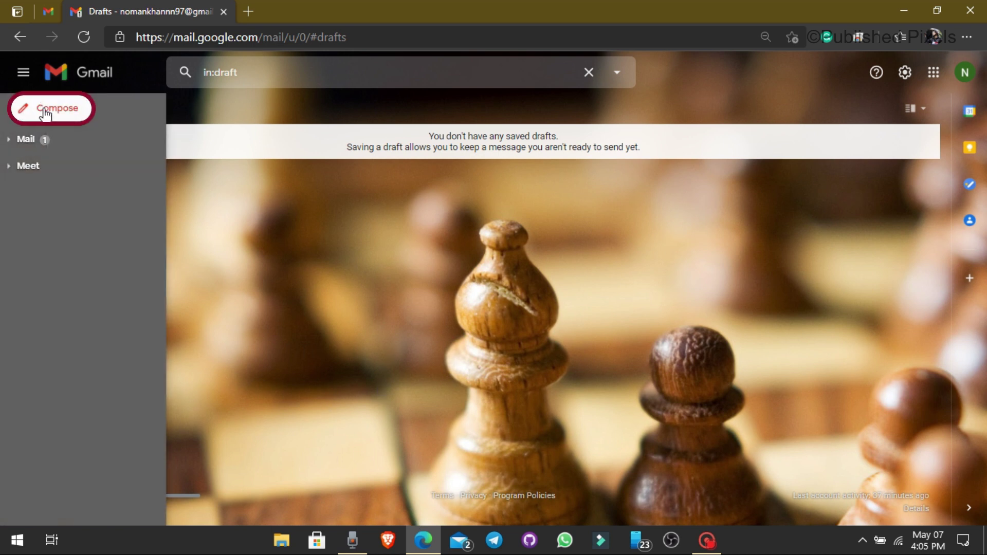
pyautogui.click(47, 110)
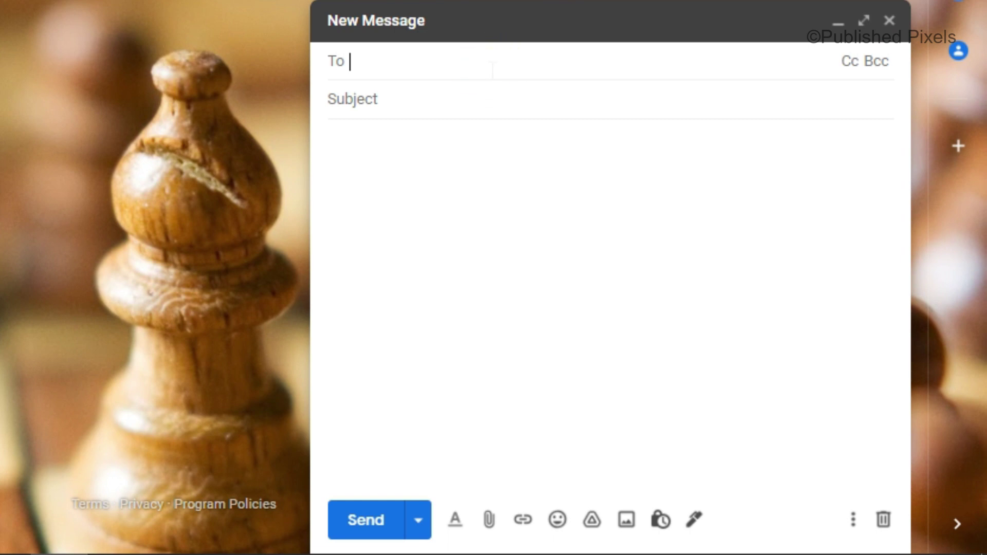
# - Address the draft to the suggested contact and give it the subject 'CONFIDENTIAL: Bank Details'
pyautogui.write('thenoman')
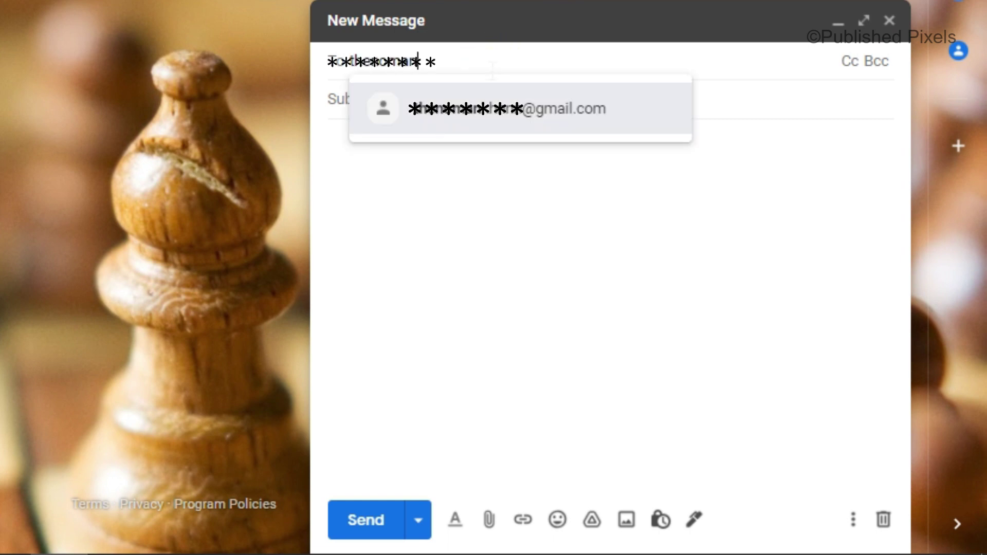
pyautogui.click(406, 95)
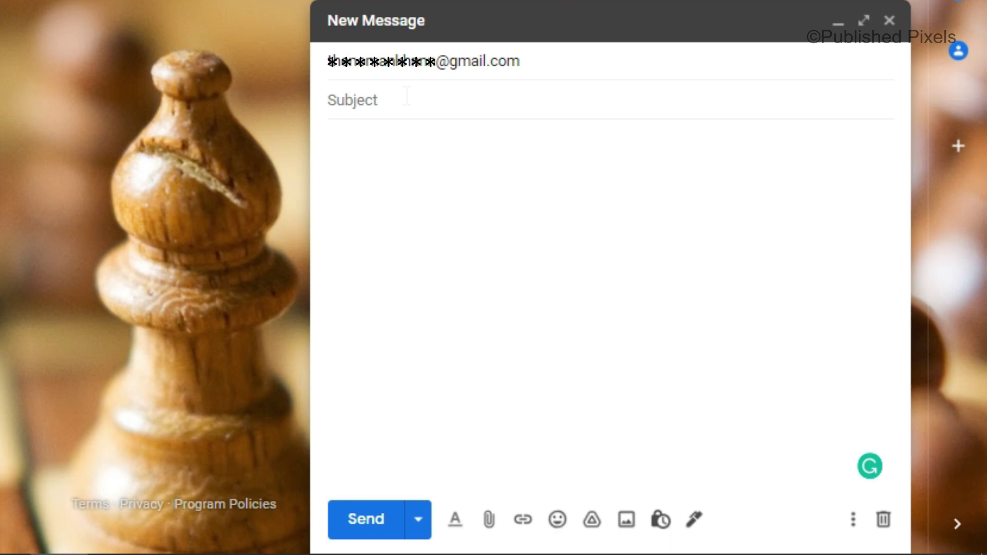
pyautogui.write('CONF')
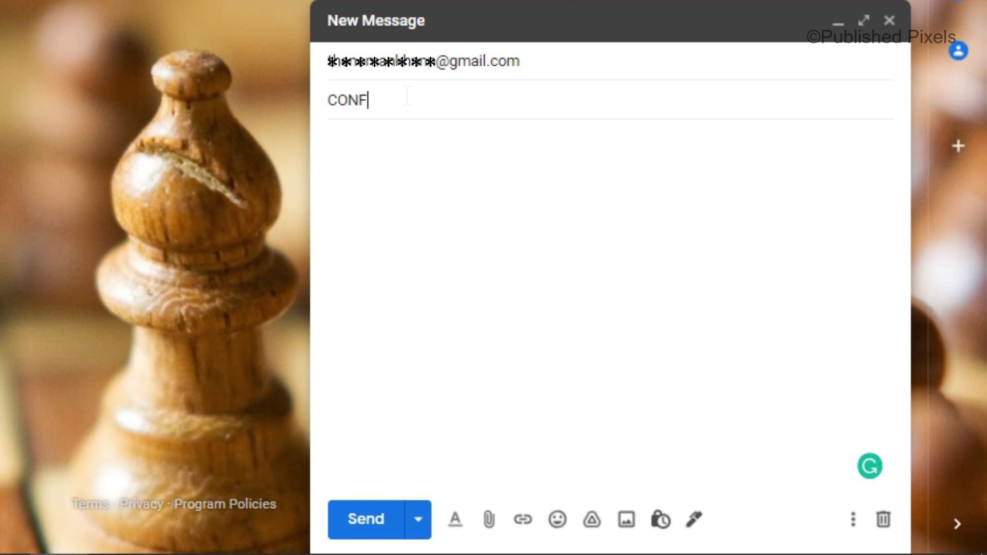
pyautogui.write('IDENTIAL:')
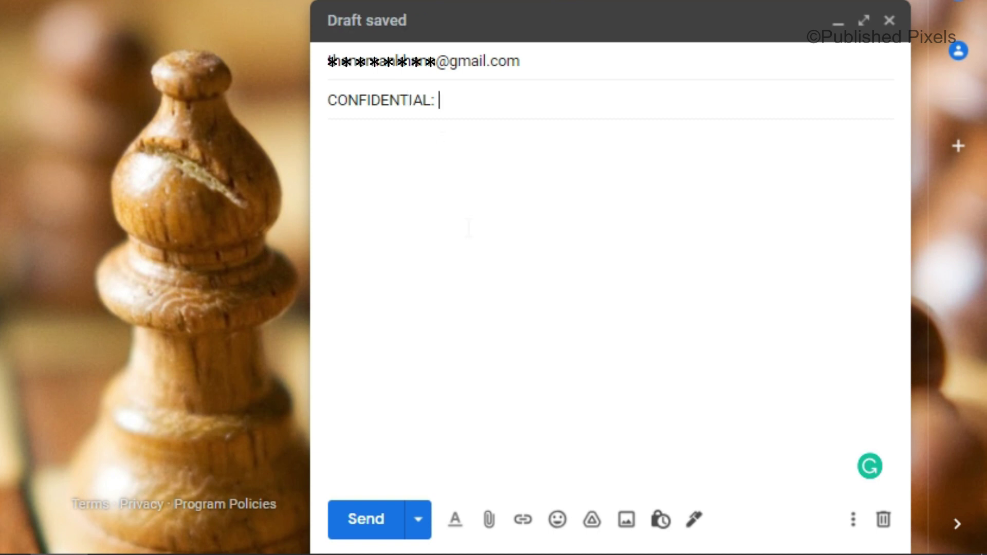
pyautogui.write(' Bank D')
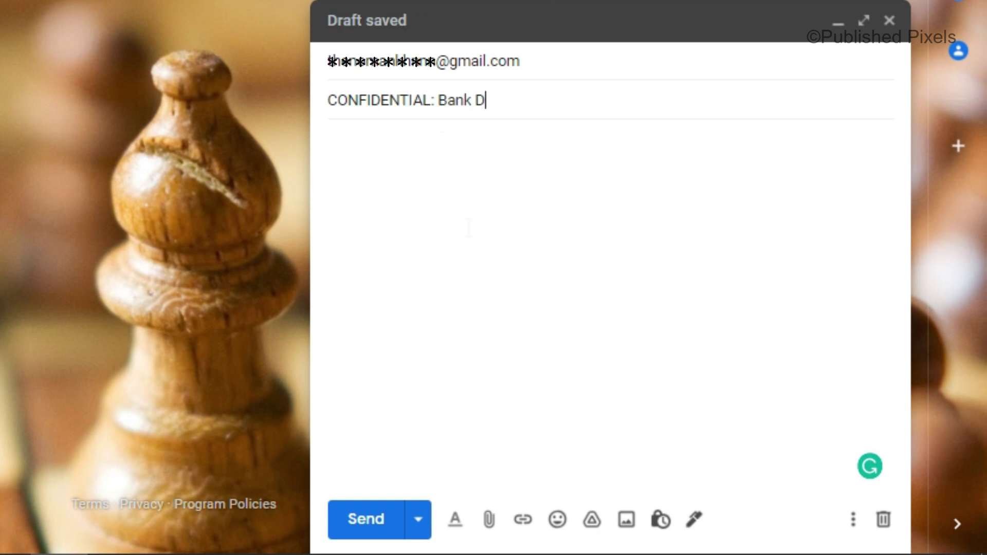
pyautogui.write('et')
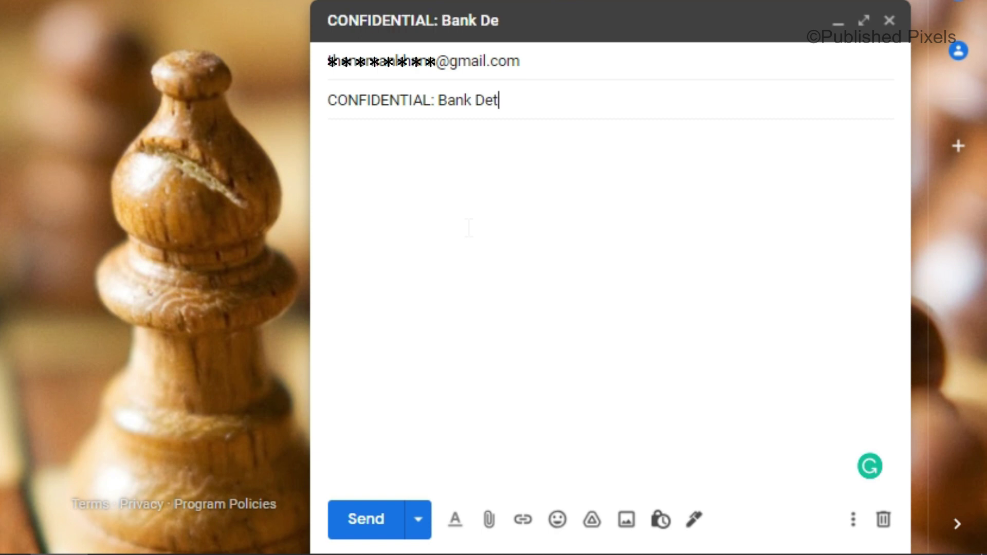
pyautogui.write('ails')
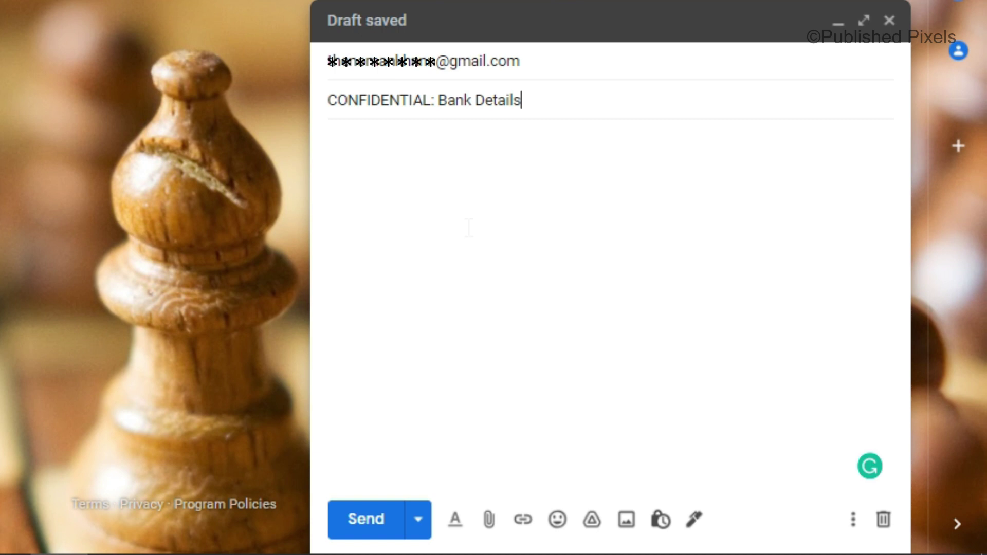
pyautogui.click(468, 228)
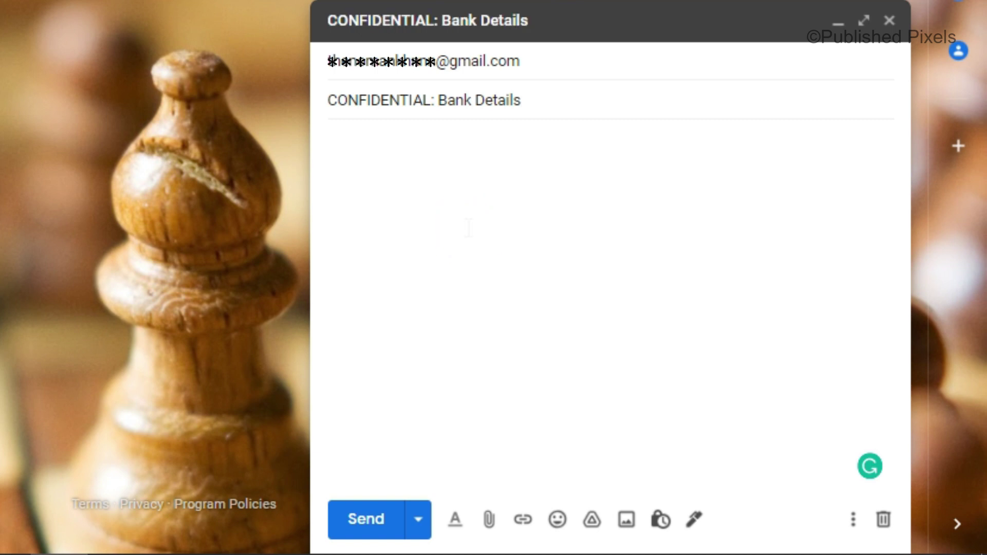
# - Write a greeting, the banking-details request line, and the mobile number, account number and account name 'Published Pixels.'
pyautogui.write('Hey Noman,')
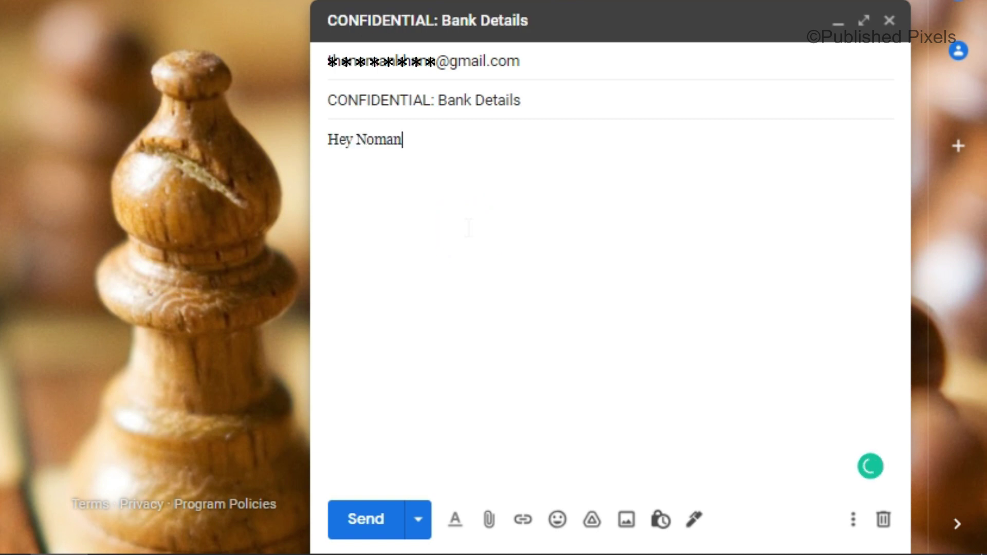
pyautogui.press('Return')
pyautogui.press('Return')
pyautogui.write('Here are the banking ')
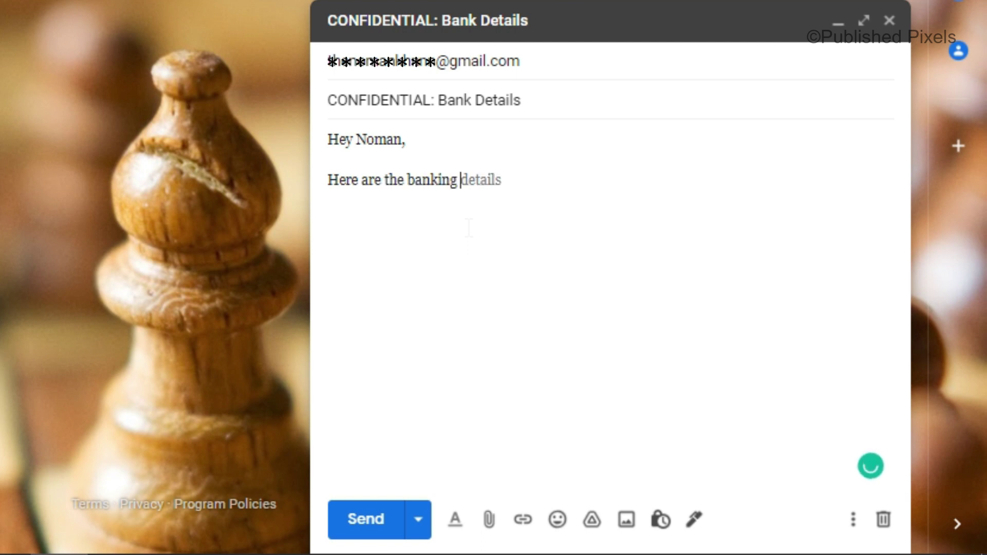
pyautogui.write('details you requested')
pyautogui.press('Return')
pyautogui.press('Return')
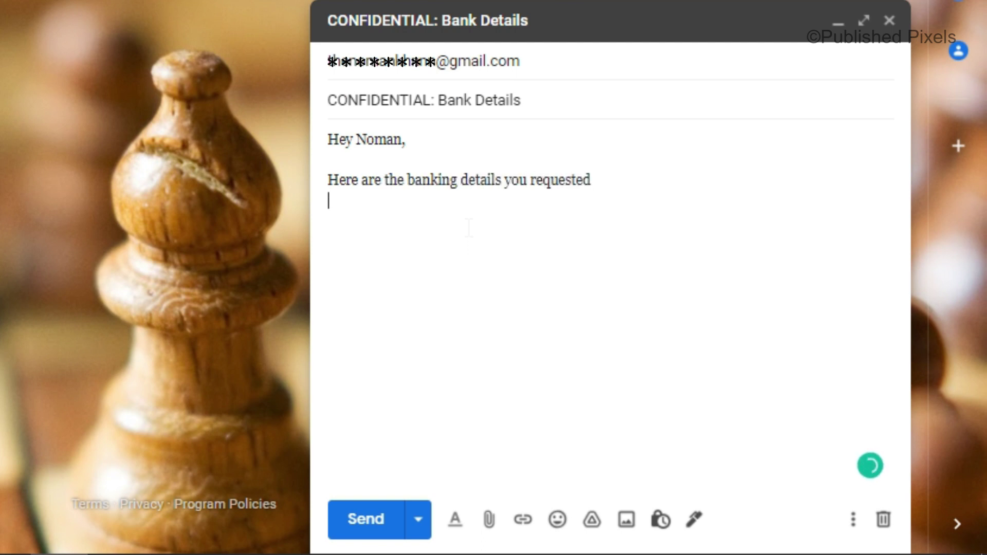
pyautogui.write('Mobile: ')
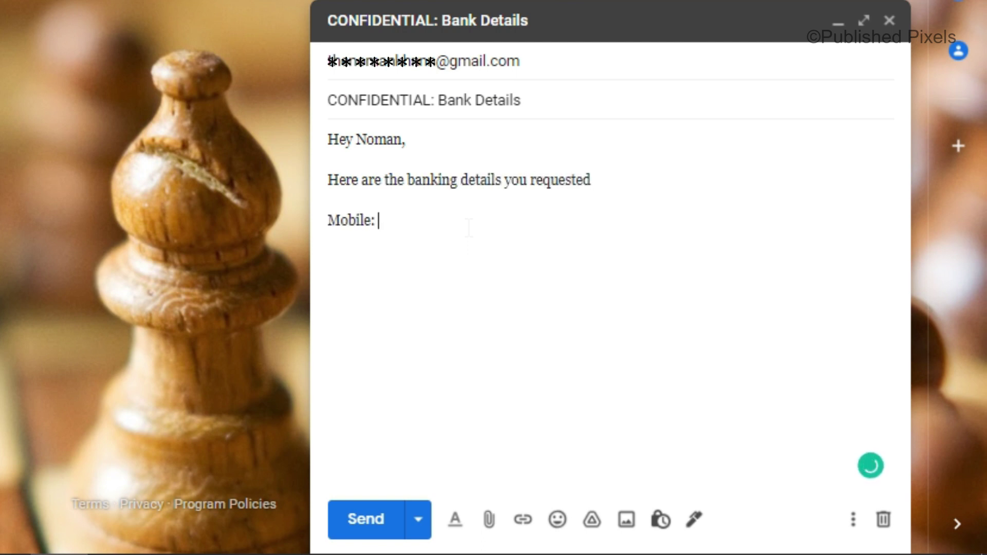
pyautogui.write('000000000000000')
pyautogui.press('Return')
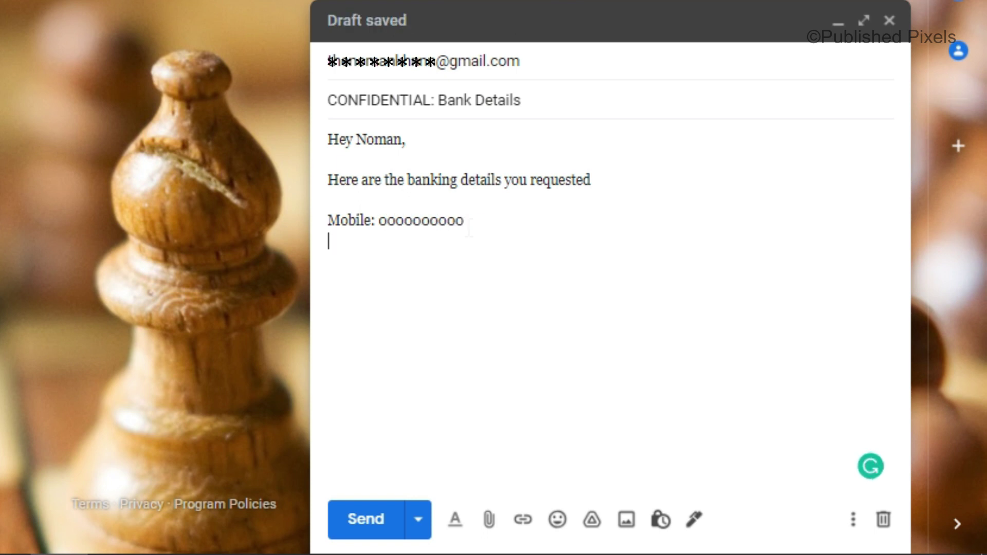
pyautogui.write('Account Number: 0000111122223333')
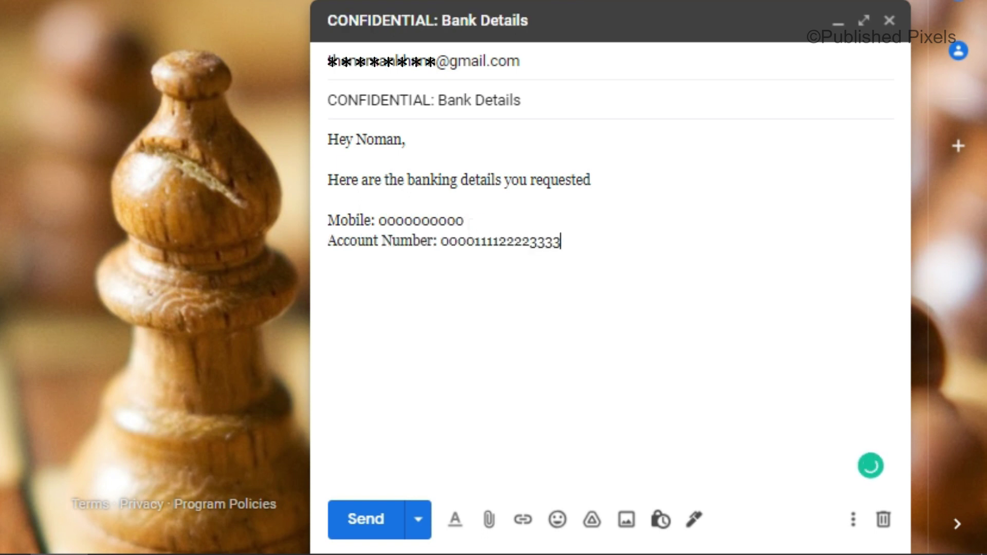
pyautogui.press('Return')
pyautogui.write('Name o')
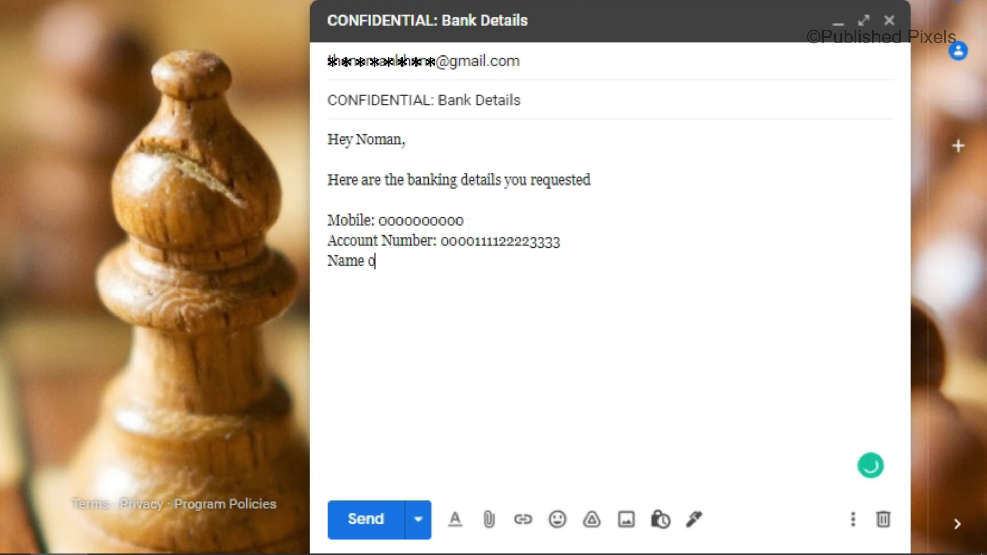
pyautogui.write('n account:')
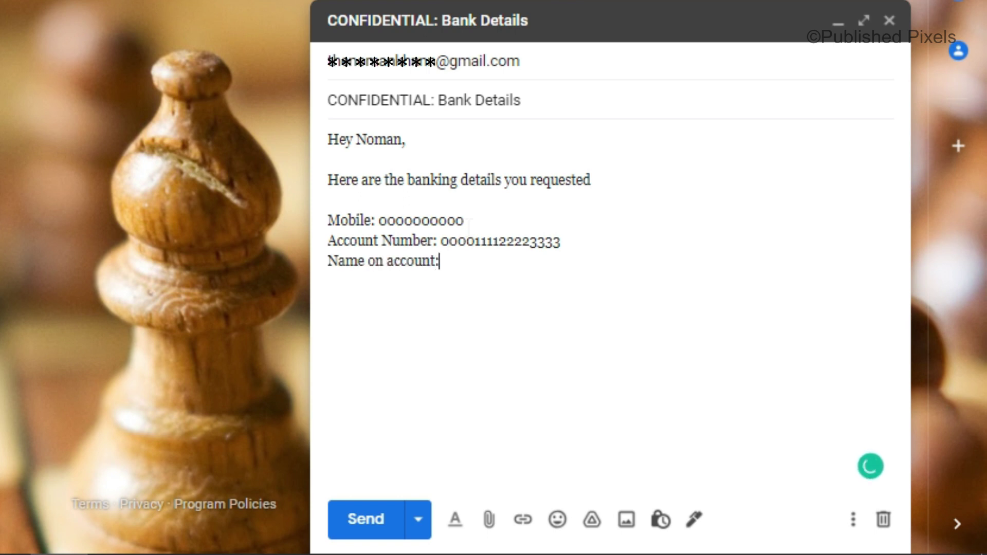
pyautogui.write(' Published Pixels.')
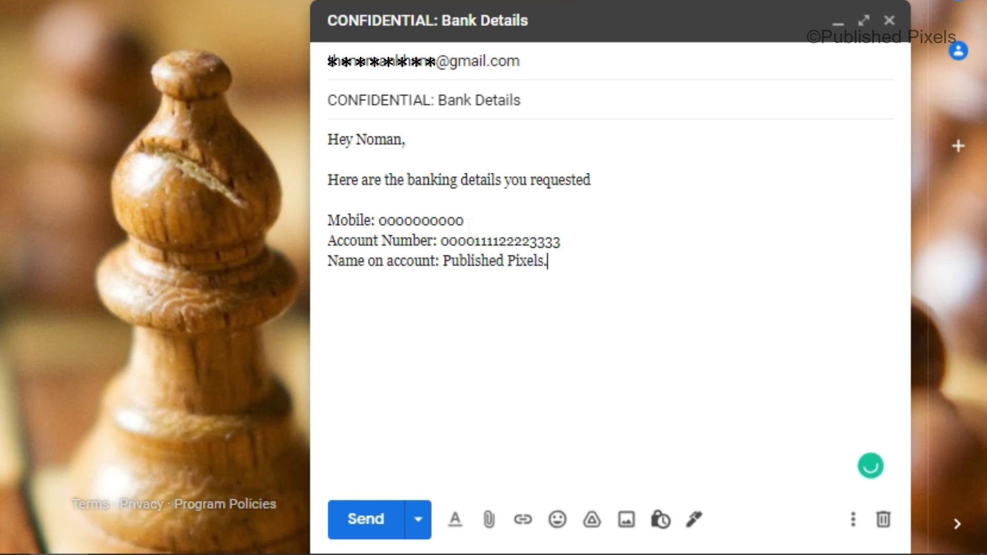
pyautogui.press('Return')
pyautogui.press('Return')
# - Add the like-and-subscribe line and the sign-off 'Regards, Team Published Pixels.'
pyautogui.write('Hit the like')
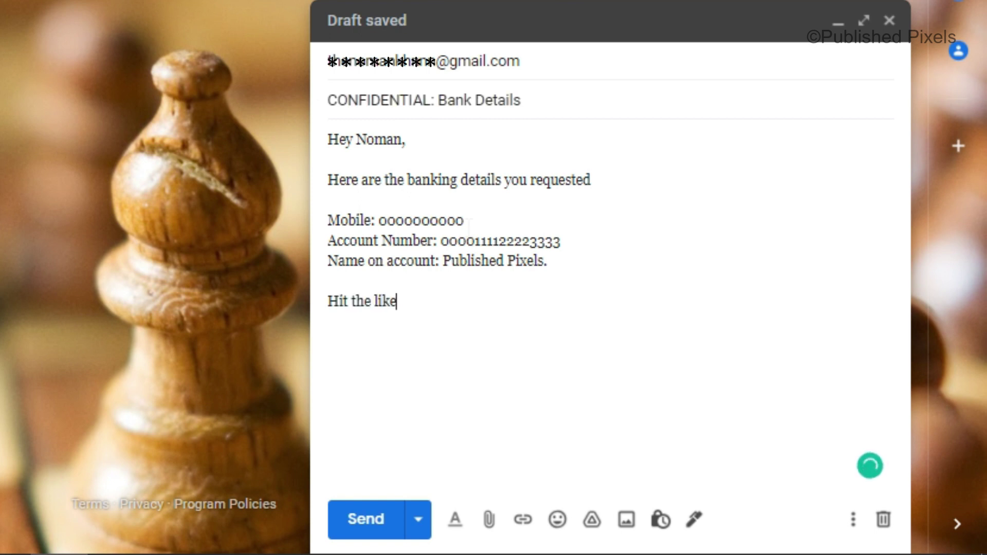
pyautogui.write(' button and su')
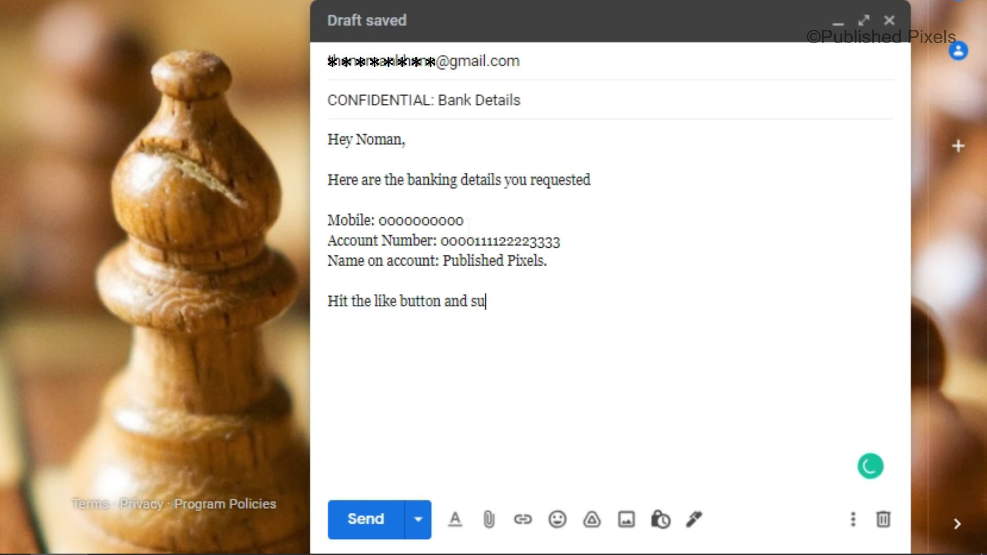
pyautogui.write('bscribe to the channel.')
pyautogui.press('Return')
pyautogui.press('Return')
pyautogui.write('Regards,')
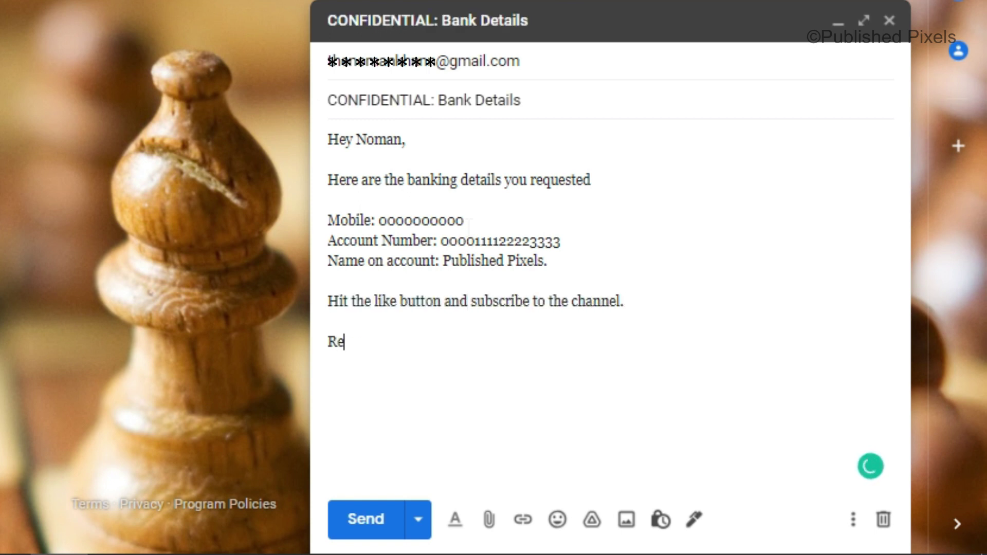
pyautogui.press('Return')
pyautogui.write('Team Published Pixels.')
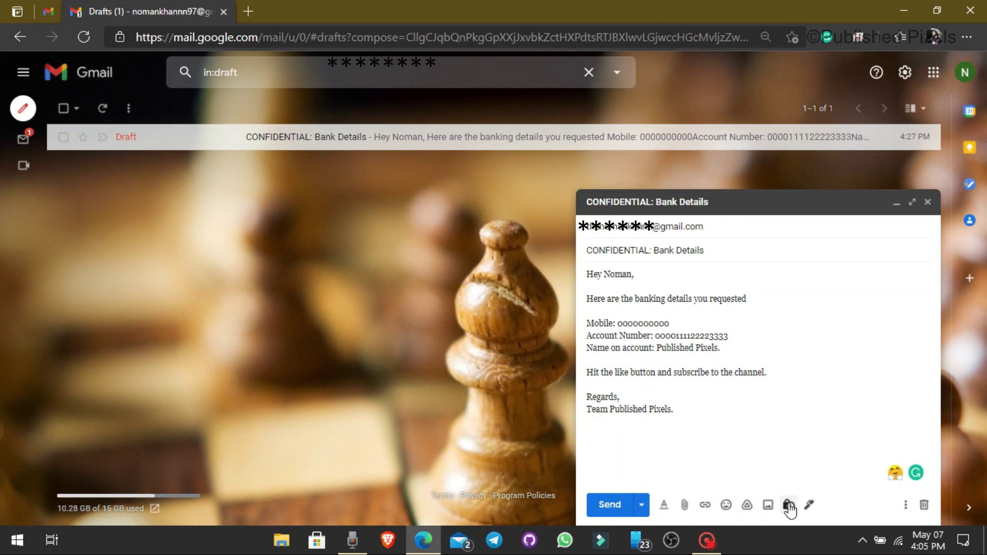
# - Turn on confidential mode with the expiry set to 1 day
pyautogui.click(788, 505)
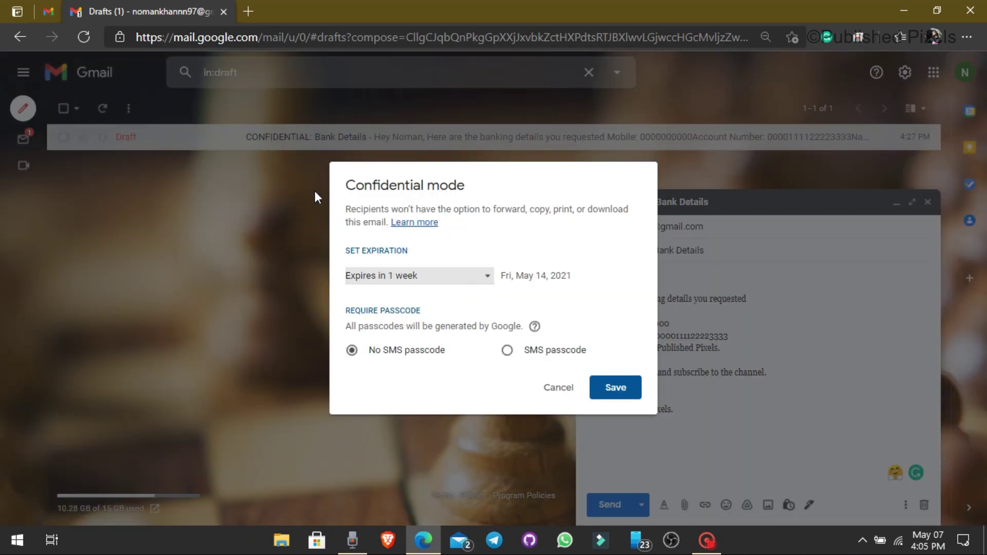
pyautogui.click(358, 210)
pyautogui.moveTo(359, 209); pyautogui.dragTo(629, 209)
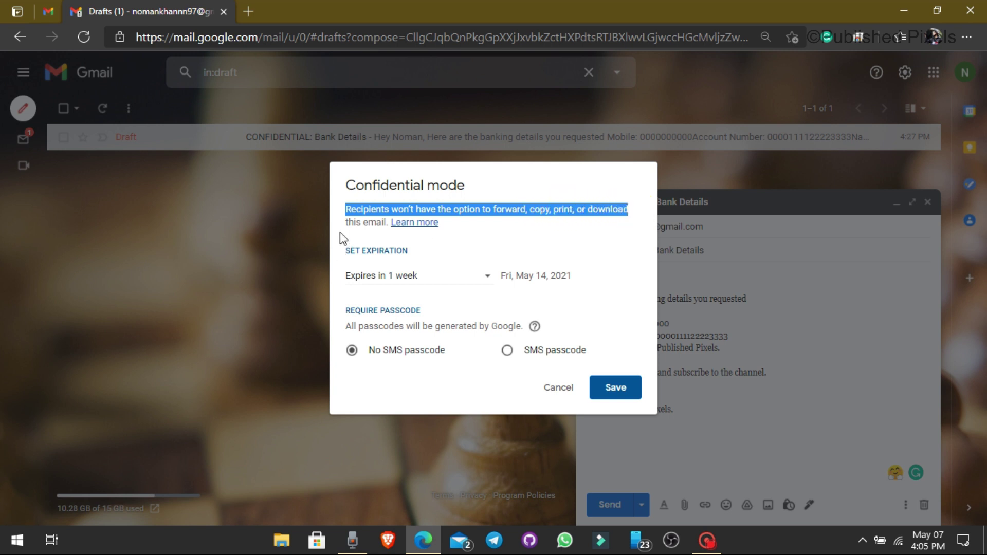
pyautogui.moveTo(345, 222); pyautogui.dragTo(451, 226)
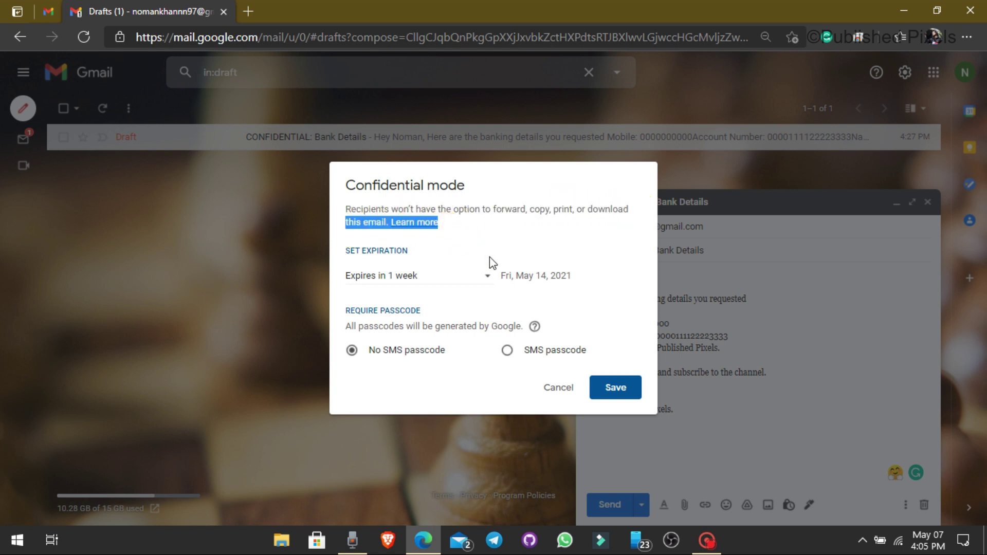
pyautogui.click(474, 259)
pyautogui.click(419, 273)
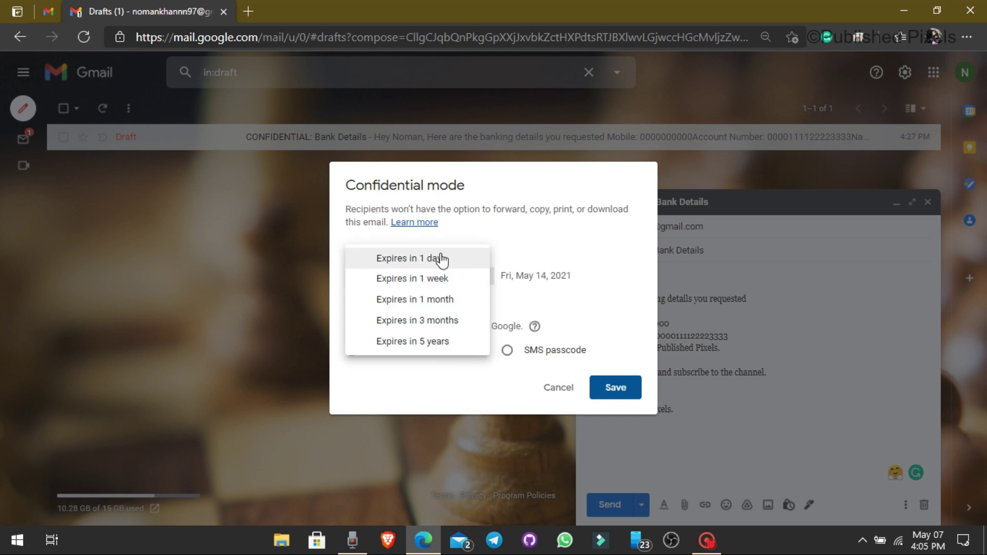
pyautogui.click(441, 258)
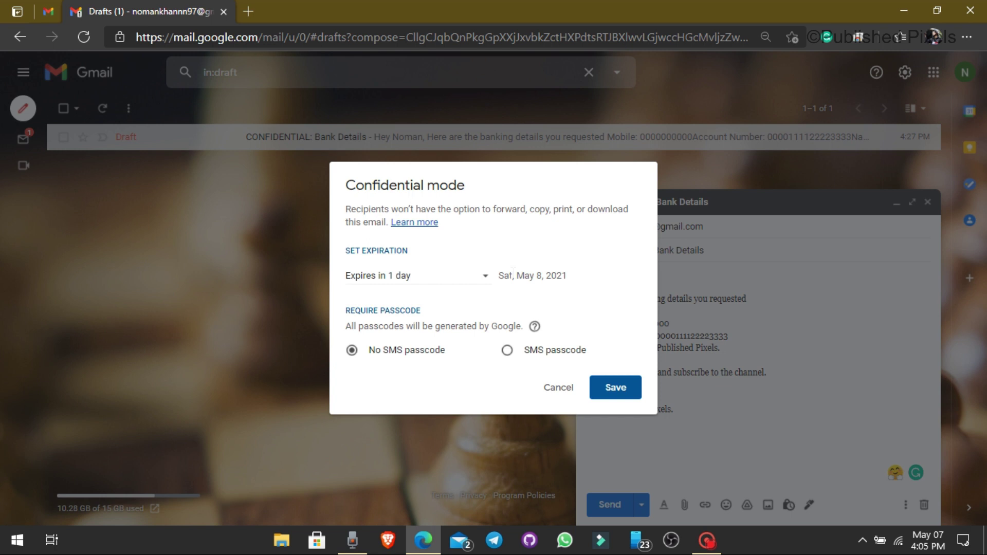
# - Require an SMS passcode and save the confidential mode settings
pyautogui.moveTo(343, 310); pyautogui.dragTo(431, 312)
pyautogui.click(437, 315)
pyautogui.moveTo(523, 351); pyautogui.dragTo(588, 352)
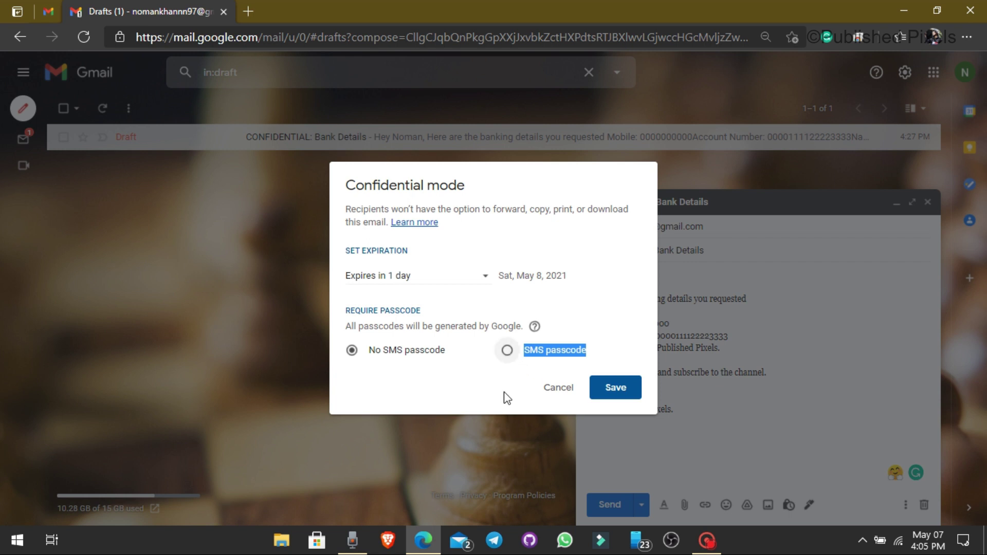
pyautogui.click(506, 354)
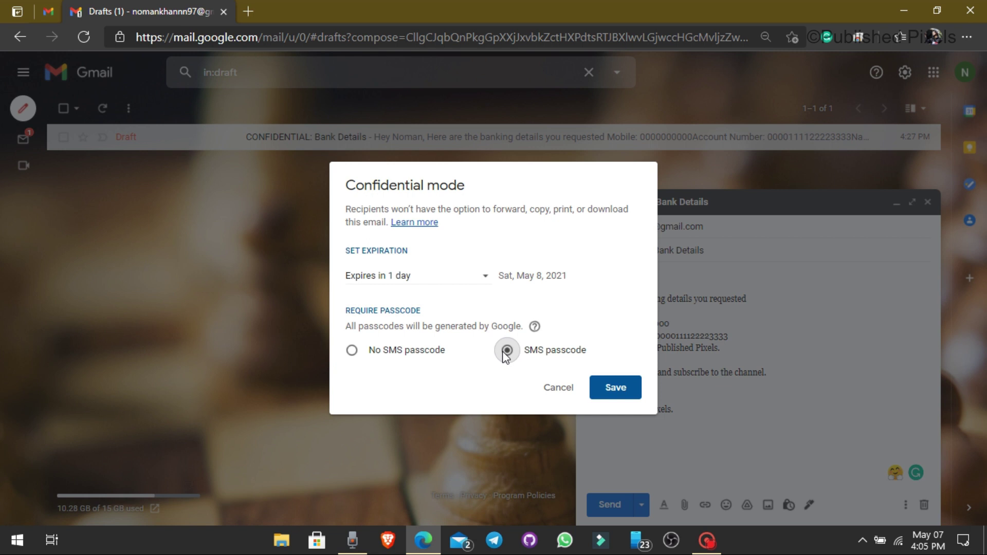
pyautogui.click(611, 390)
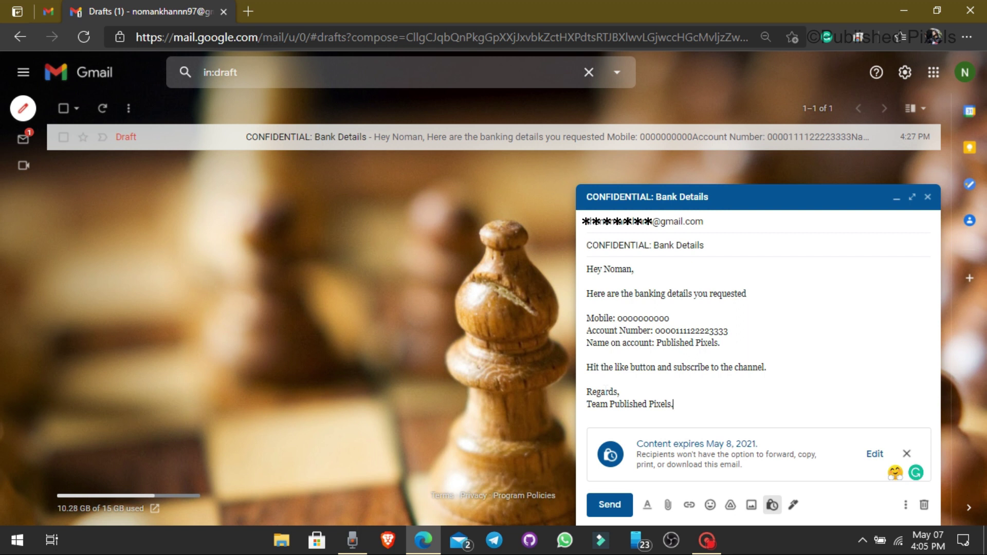
# - Send the confidential email after confirming the recipient's phone number
pyautogui.click(620, 514)
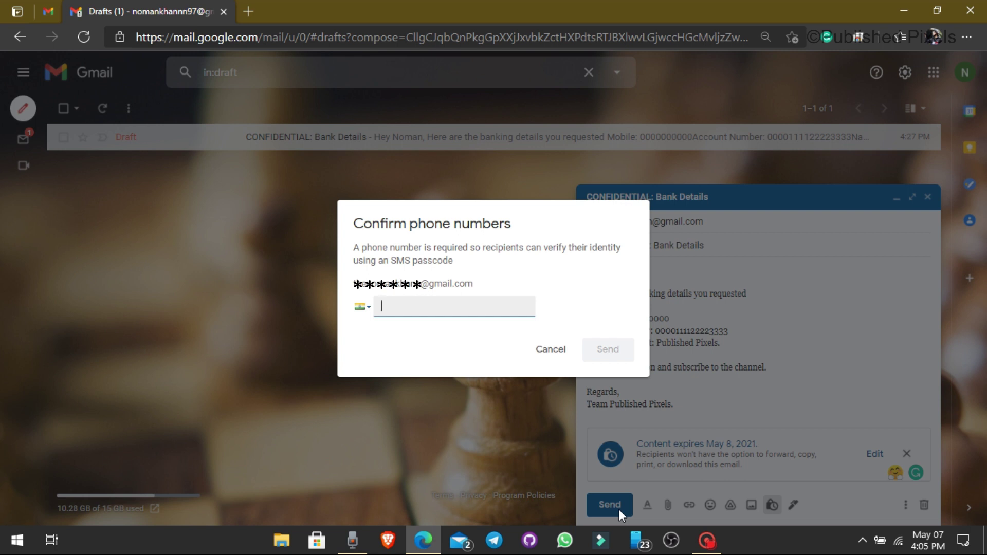
pyautogui.write('*********')
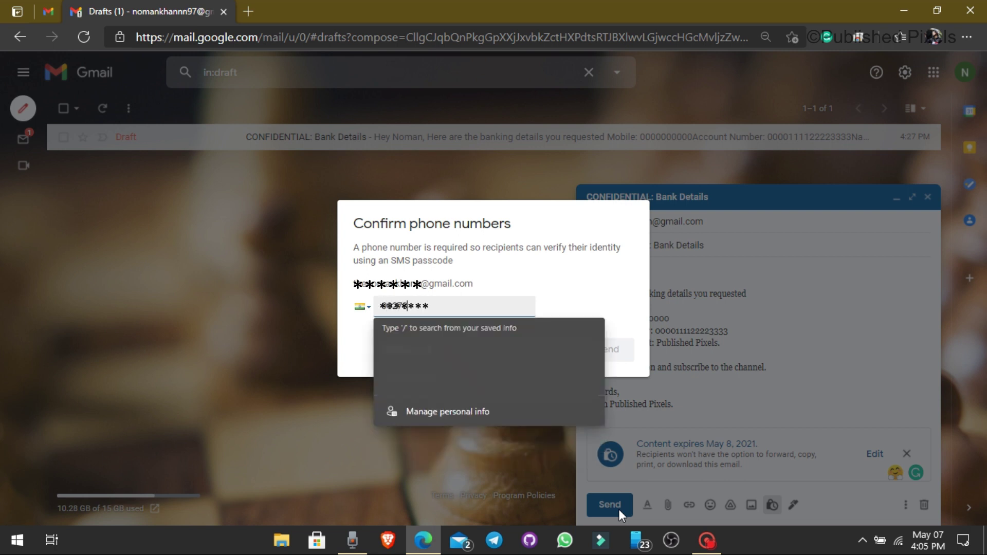
pyautogui.click(612, 352)
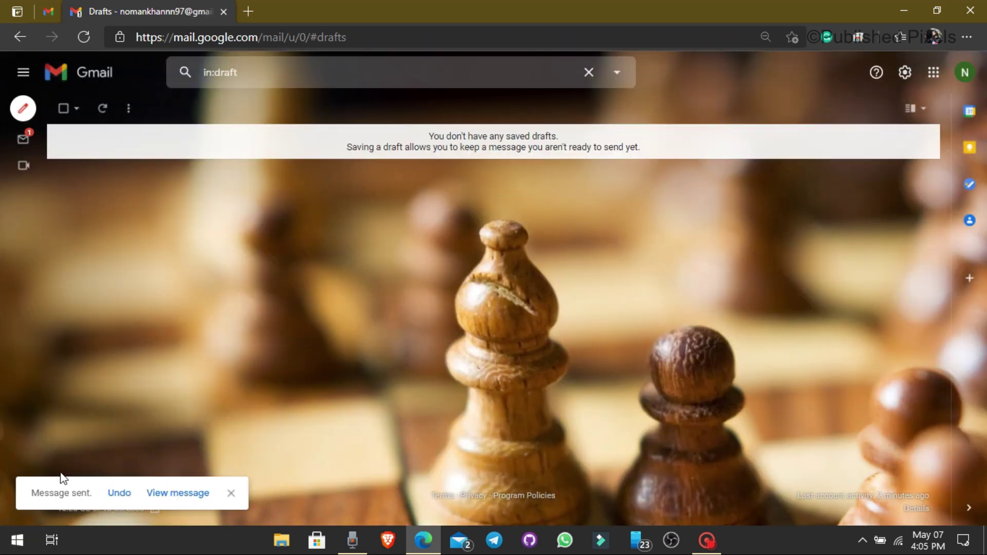
pyautogui.moveTo(32, 493); pyautogui.dragTo(100, 494)
# - In the recipient's inbox, open the 'CONFIDENTIAL: Bank Details' email
pyautogui.click(615, 293)
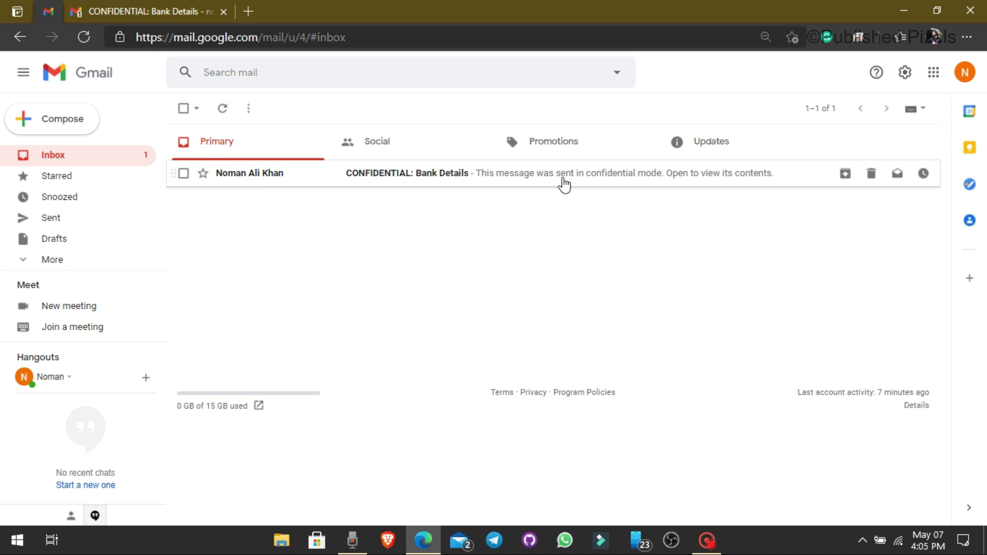
pyautogui.click(564, 184)
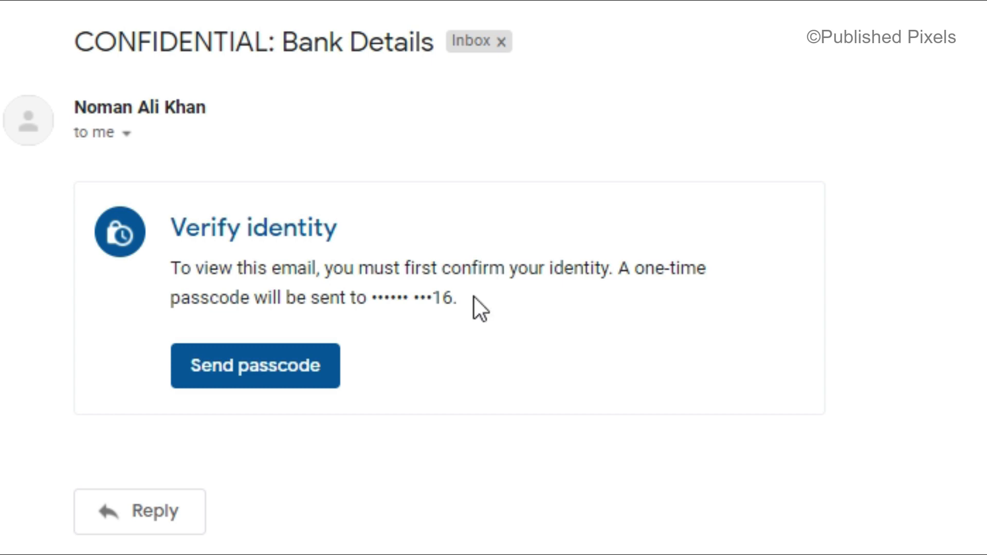
# - Unlock the email with the passcode received by SMS, view it, then show the desktop
pyautogui.click(262, 372)
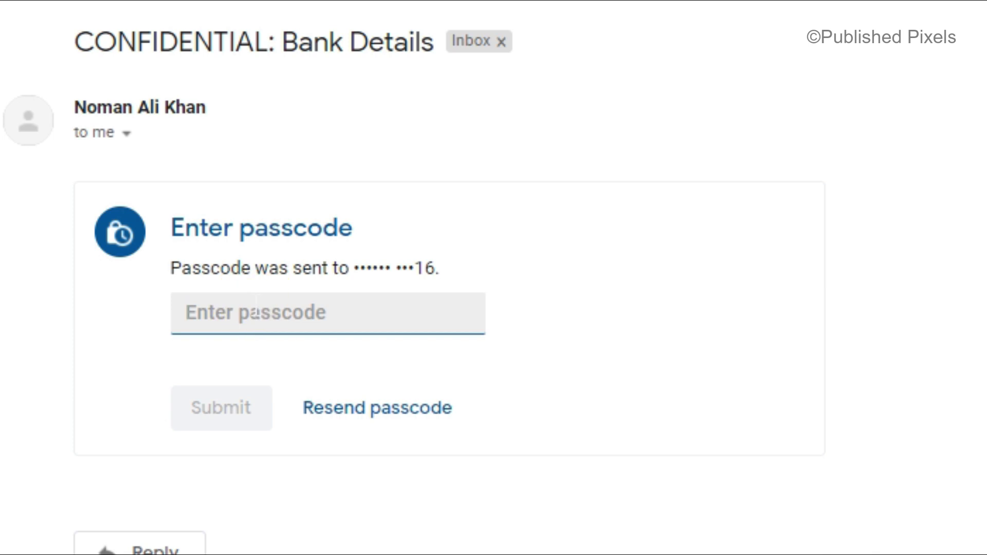
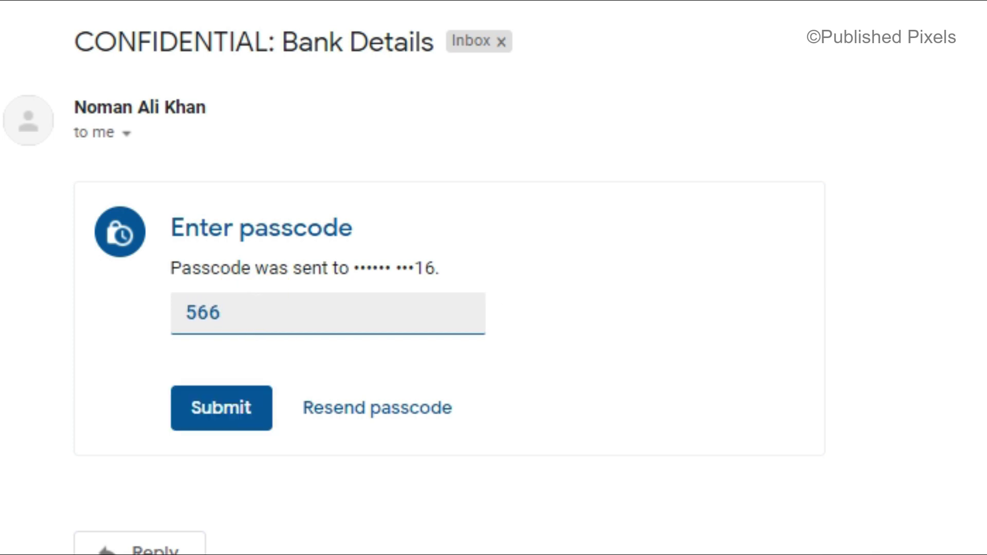
pyautogui.click(219, 411)
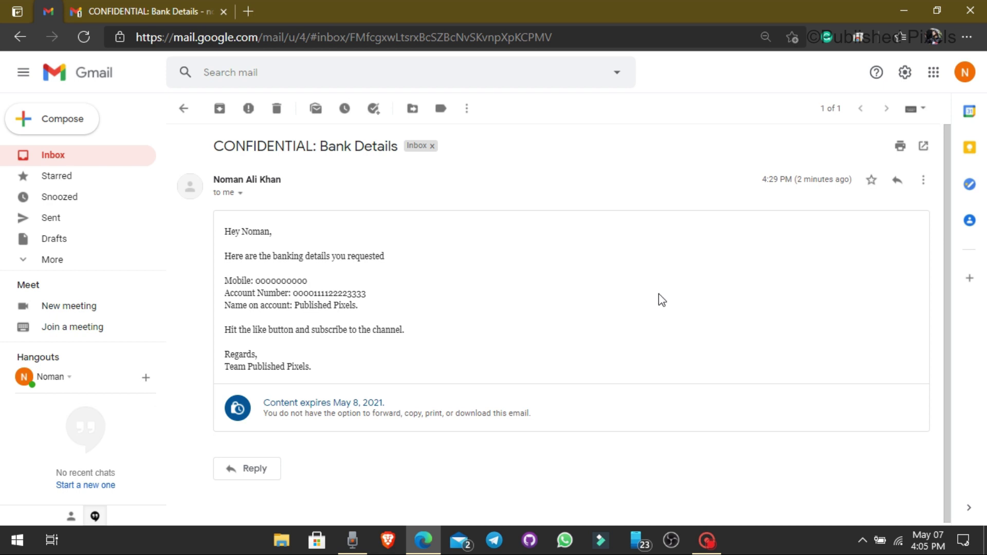
pyautogui.click(986, 554)
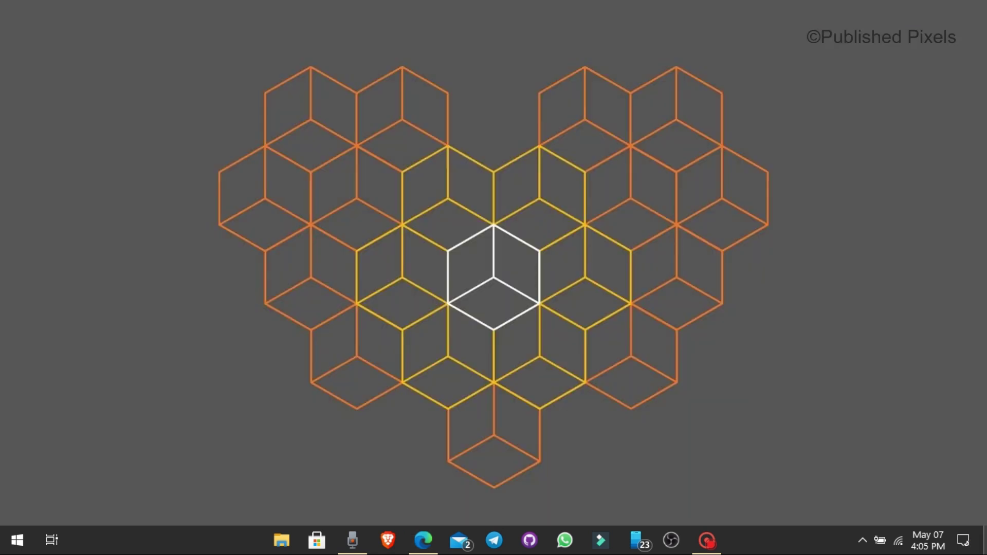